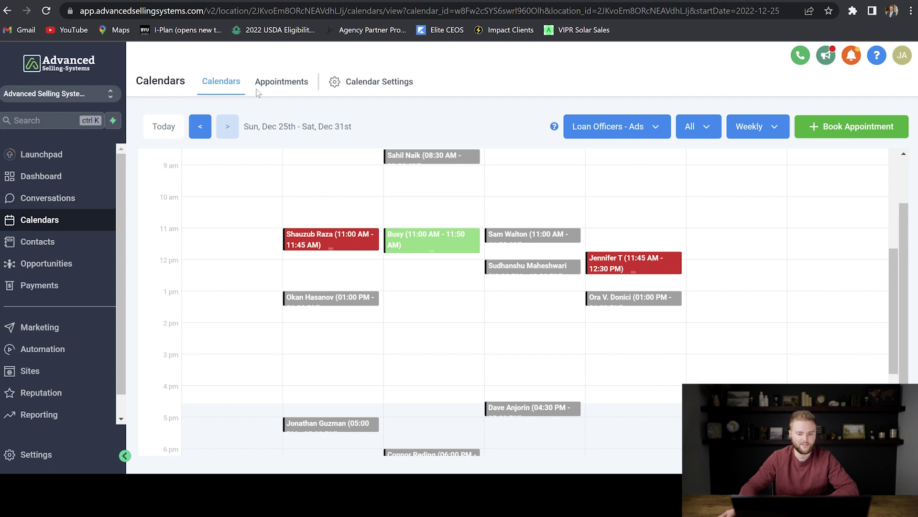
From Calendar Settings, begin a new calendar in the Add New Calendar dialog
left_click(383, 84)
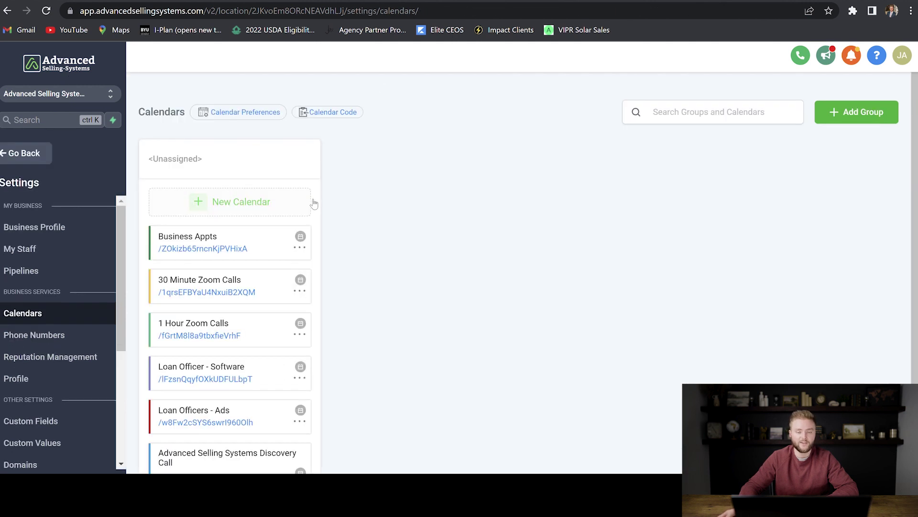
left_click(231, 202)
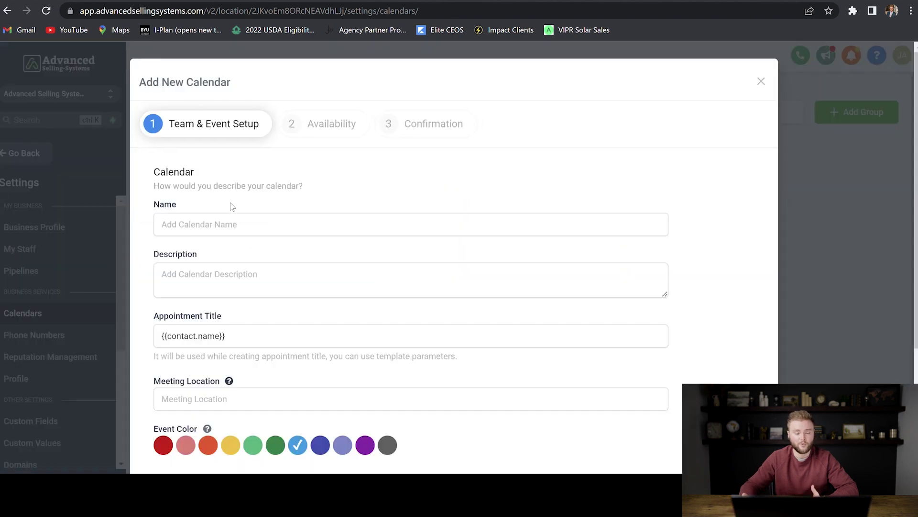
Name the new calendar 'Business Appts'
left_click(234, 223)
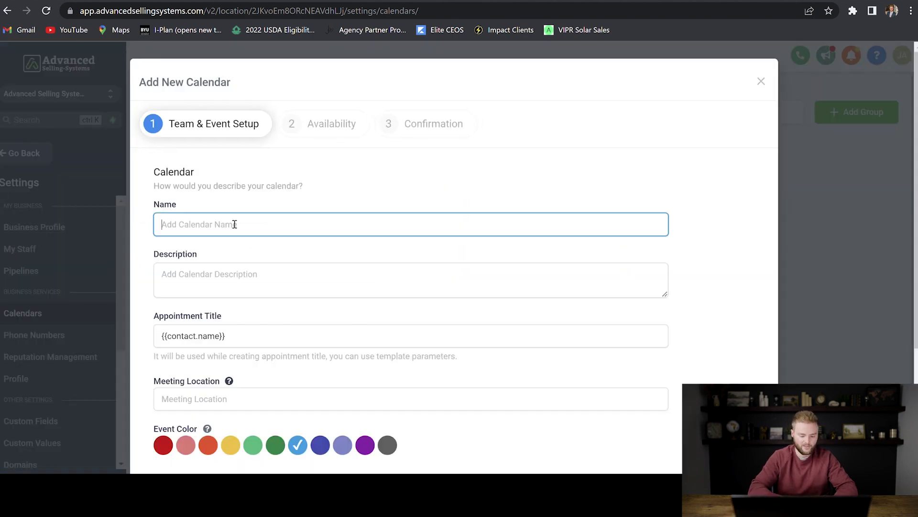
type("Business ")
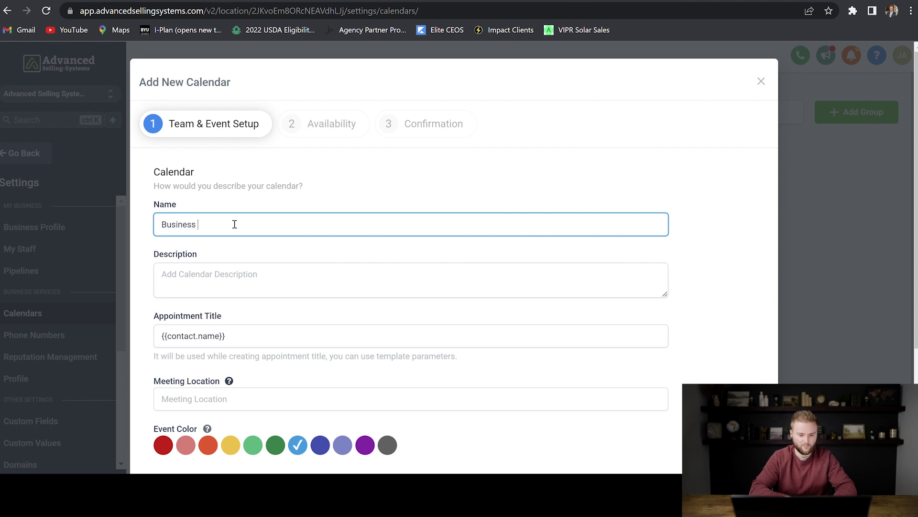
type("Appts")
left_click(220, 164)
scroll(213, 272, "down", 1)
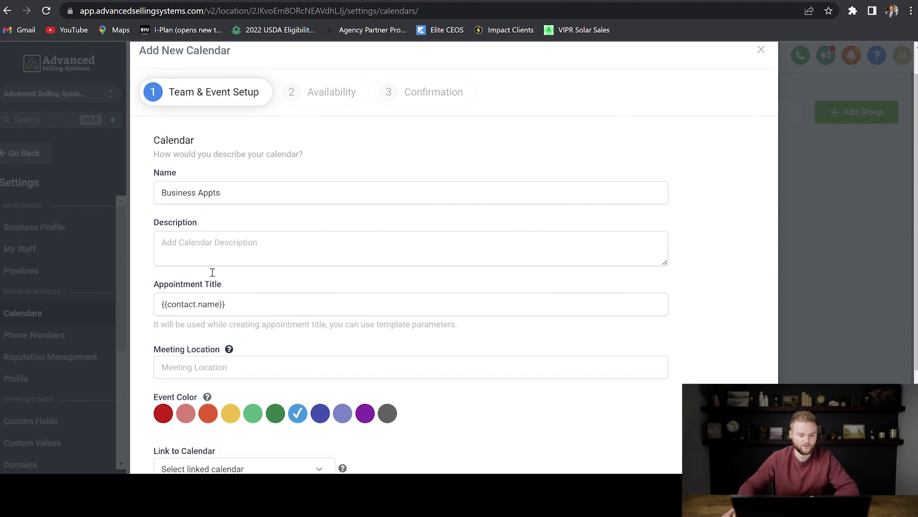
scroll(212, 272, "down", 3)
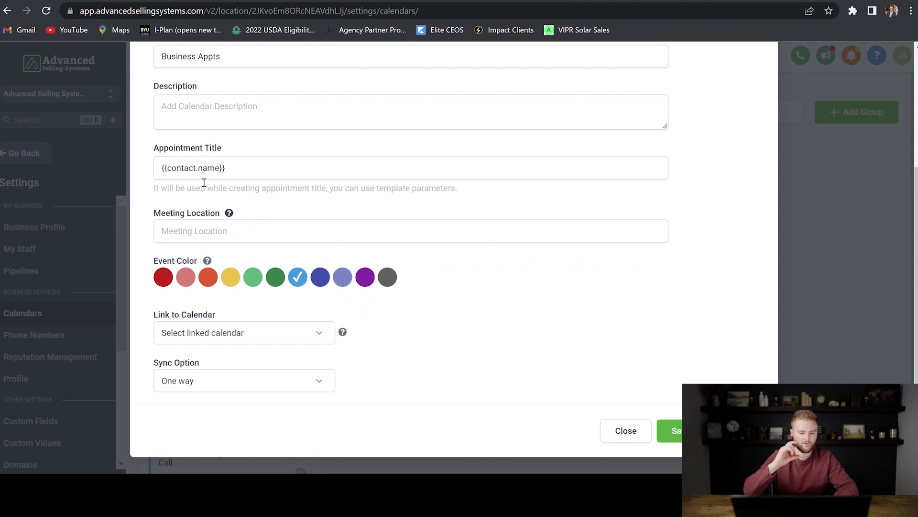
Set the meeting location to Zoom and the event colour to dark green
left_click(249, 229)
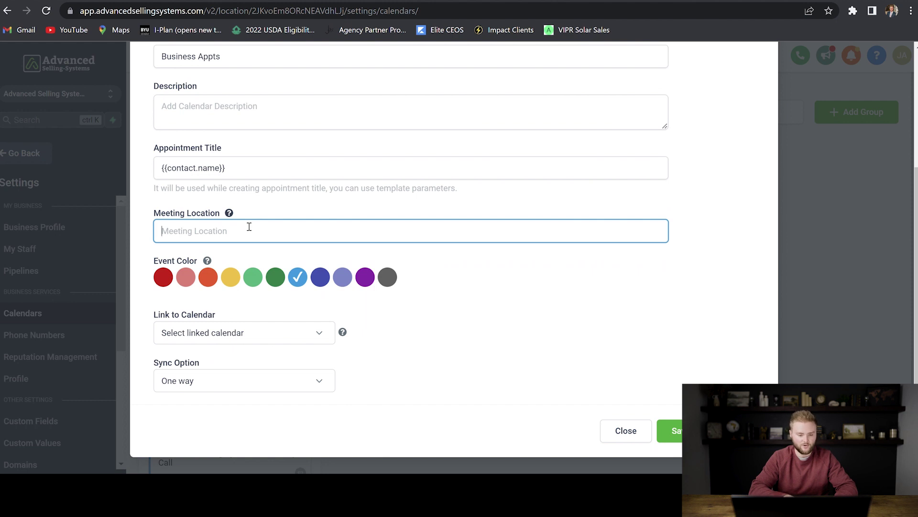
type("Zoom")
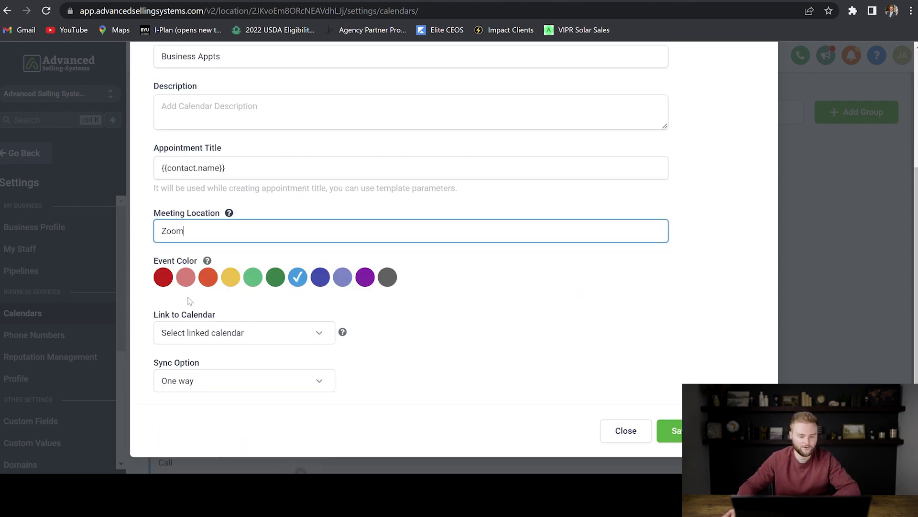
left_click(276, 276)
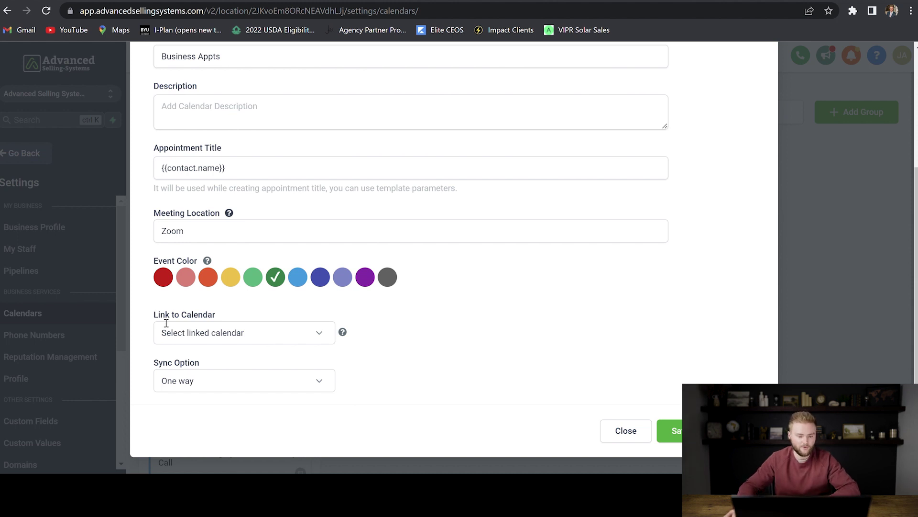
left_click(277, 332)
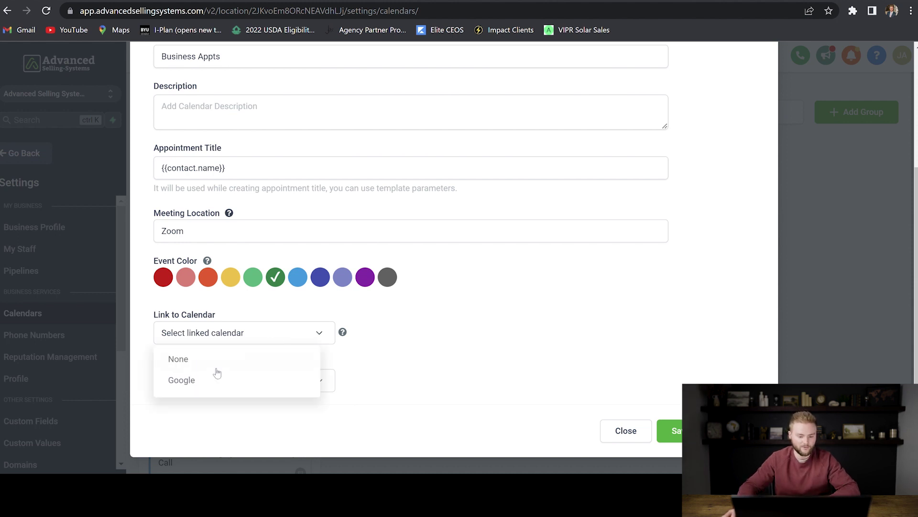
Link to Google's Advanced Selling Systems calendar with Two way sync, then save
left_click(189, 382)
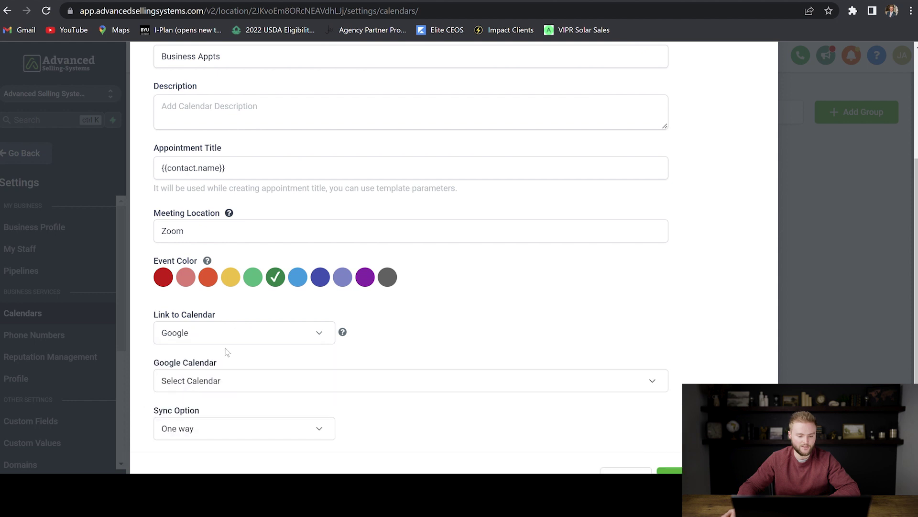
left_click(242, 381)
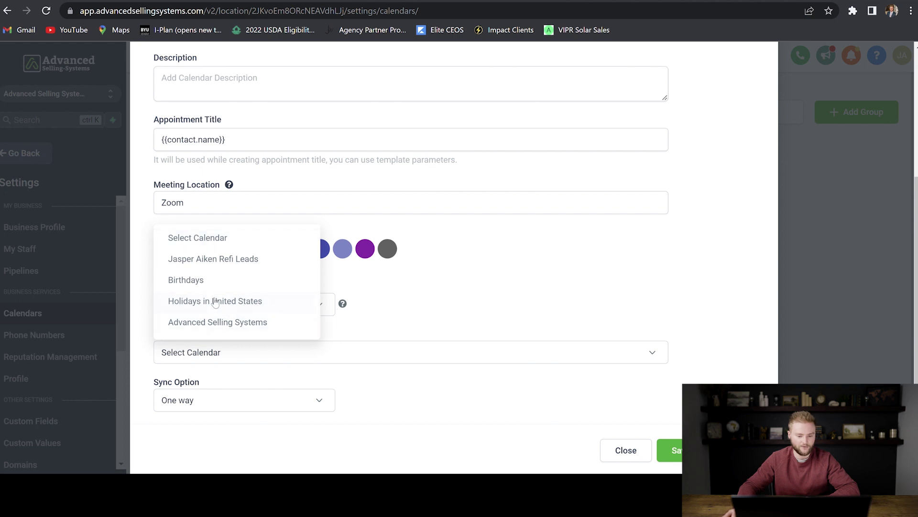
left_click(213, 322)
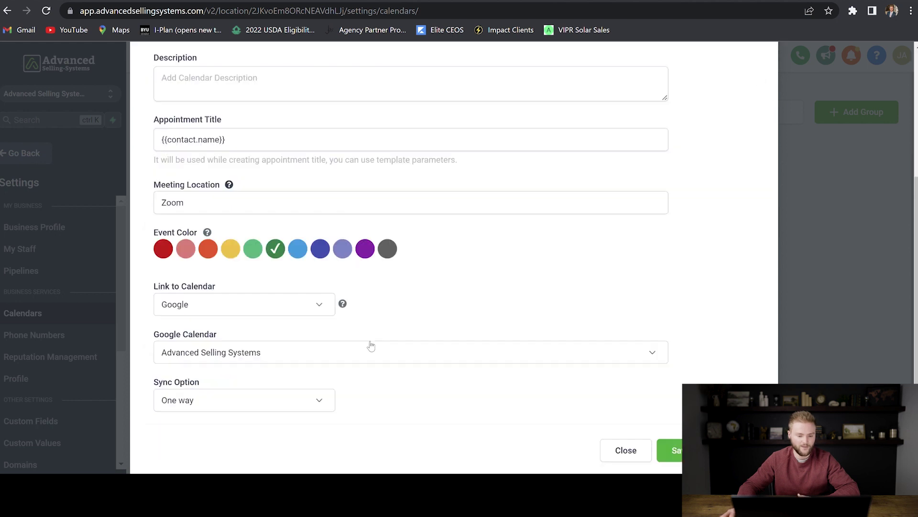
scroll(368, 344, "down", 1)
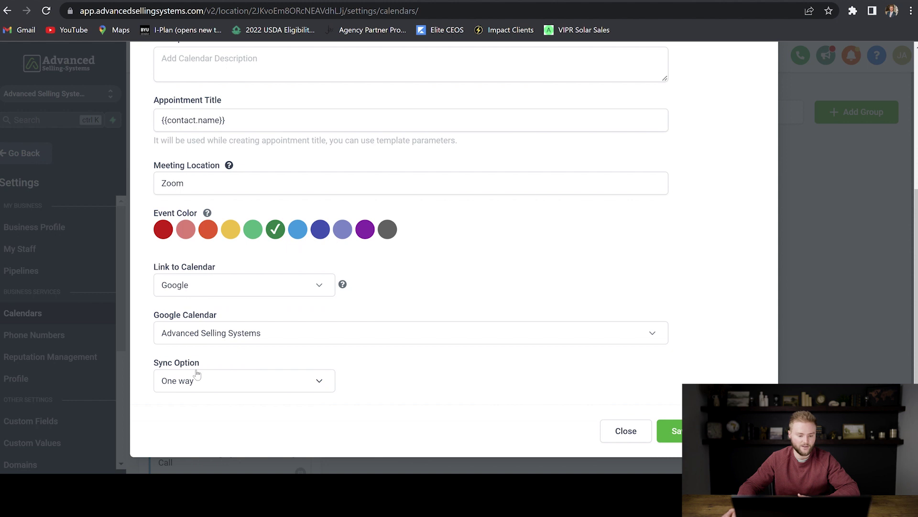
left_click(270, 379)
left_click(209, 288)
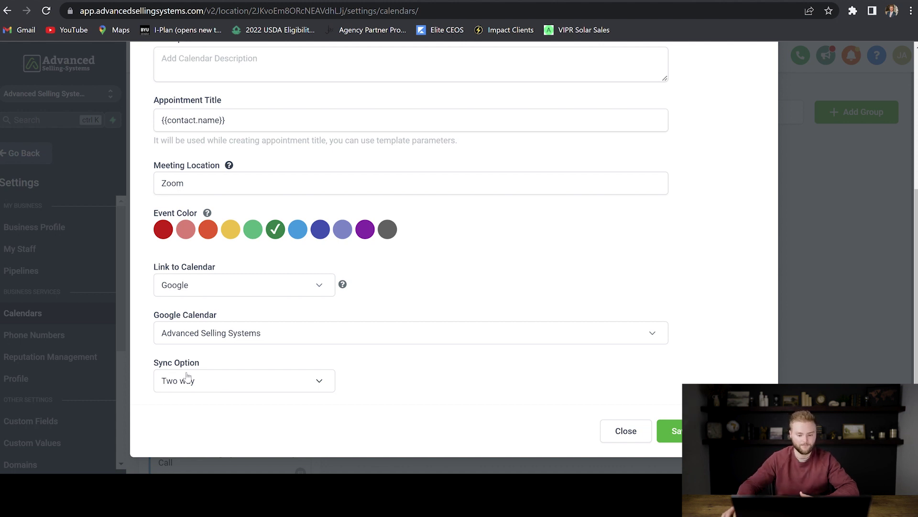
left_click(672, 431)
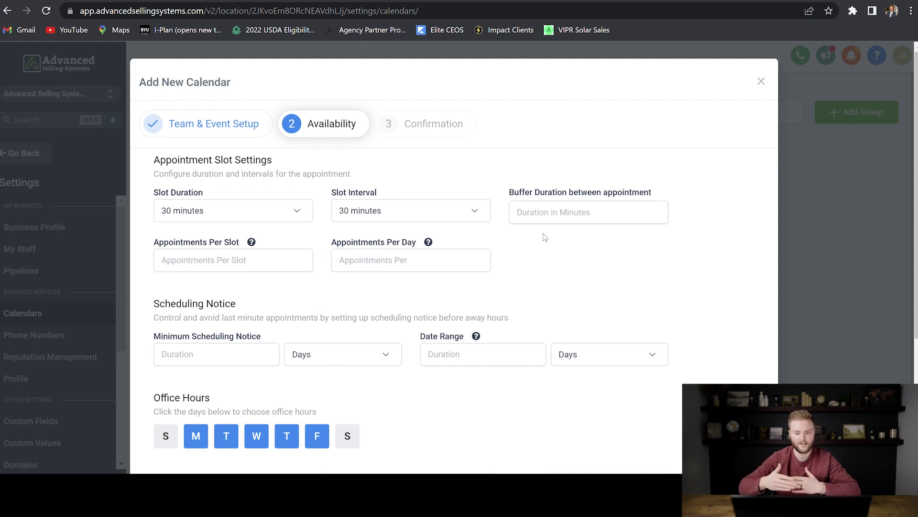
Enter buffer duration 0, 1 appointment per slot and 16 appointments per day
left_click(534, 213)
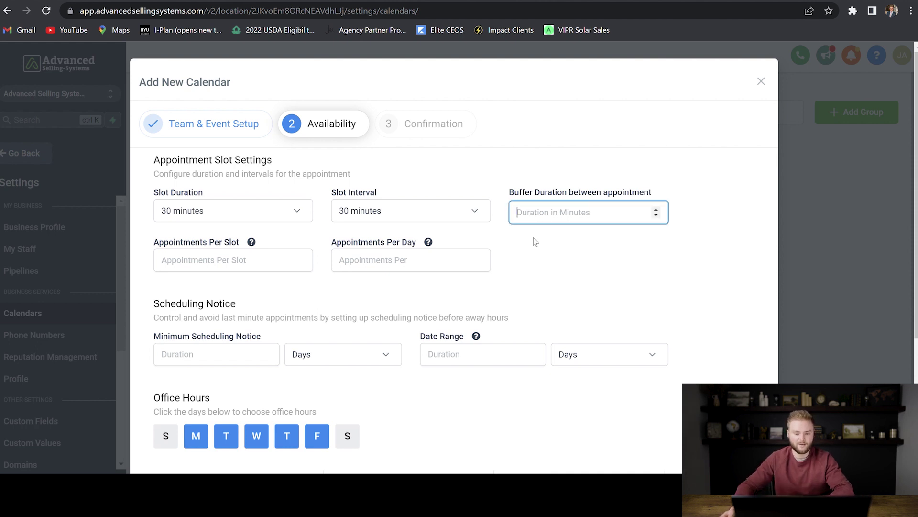
type("0")
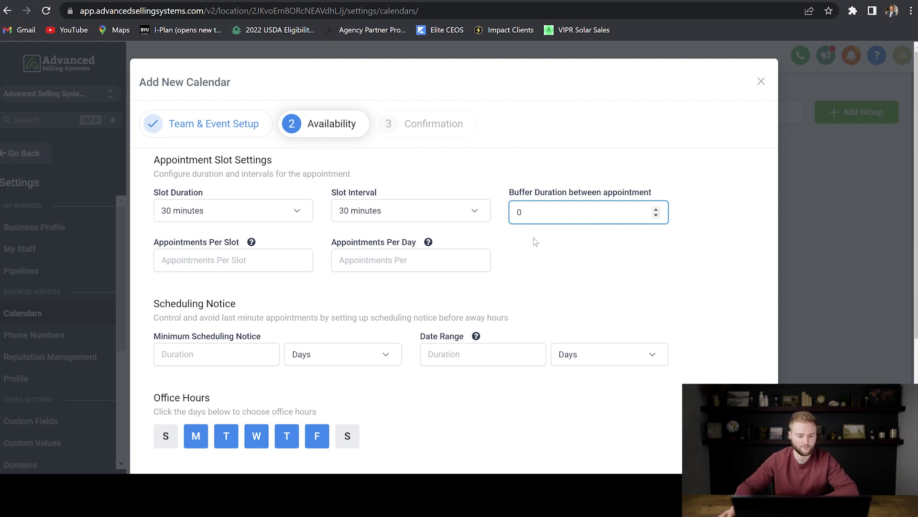
left_click(235, 244)
left_click(196, 266)
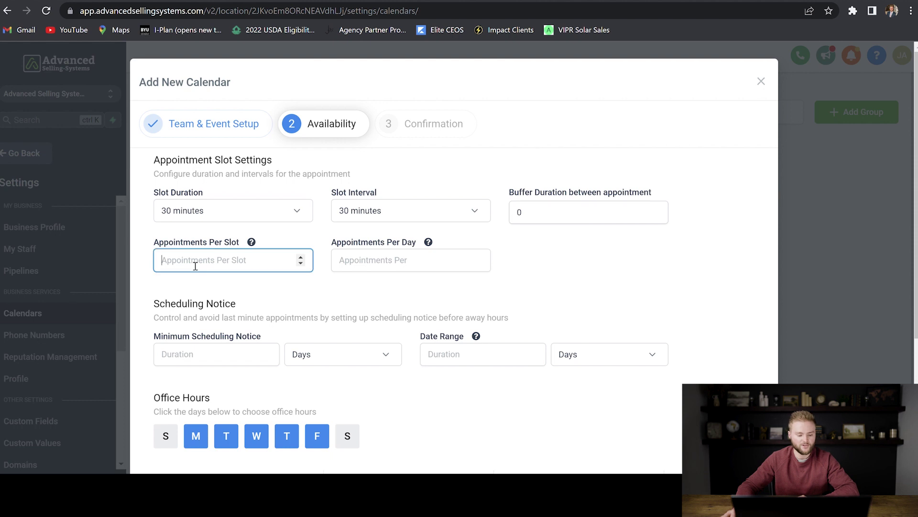
type("1")
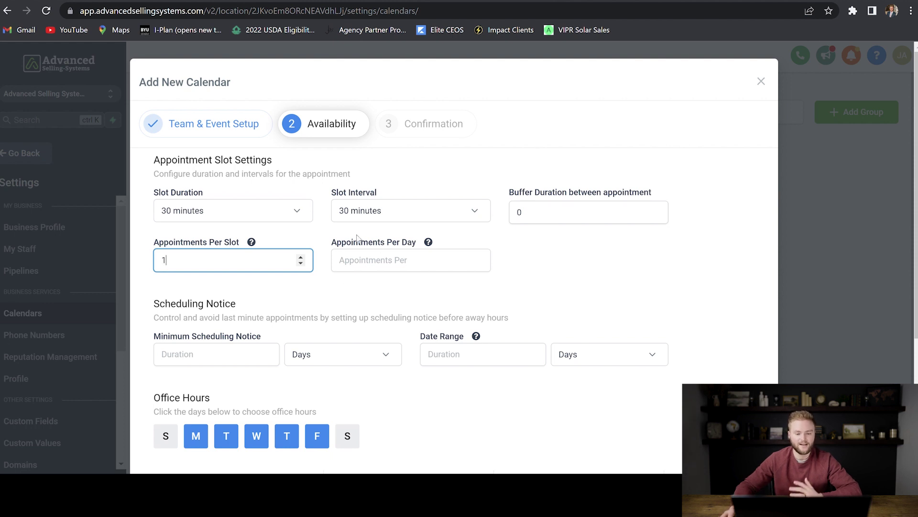
left_click(382, 267)
type("16")
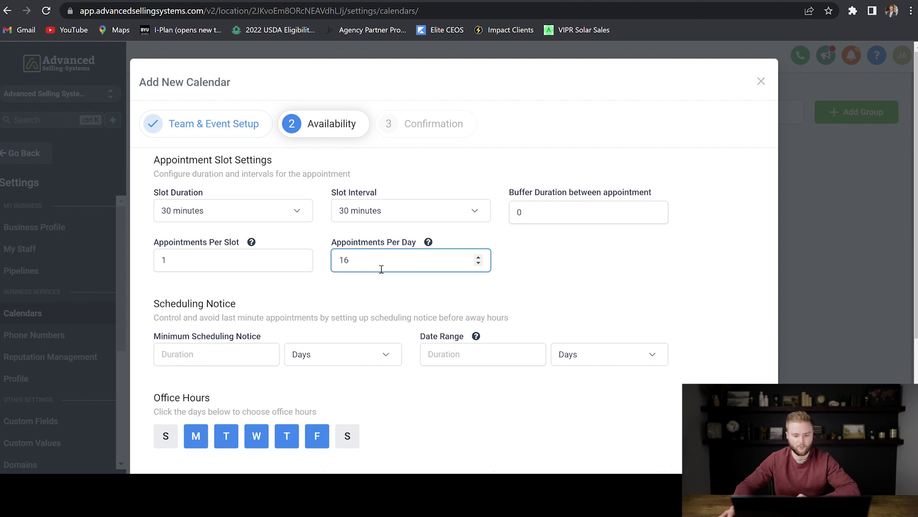
left_click(375, 290)
scroll(375, 292, "down", 2)
scroll(375, 291, "down", 1)
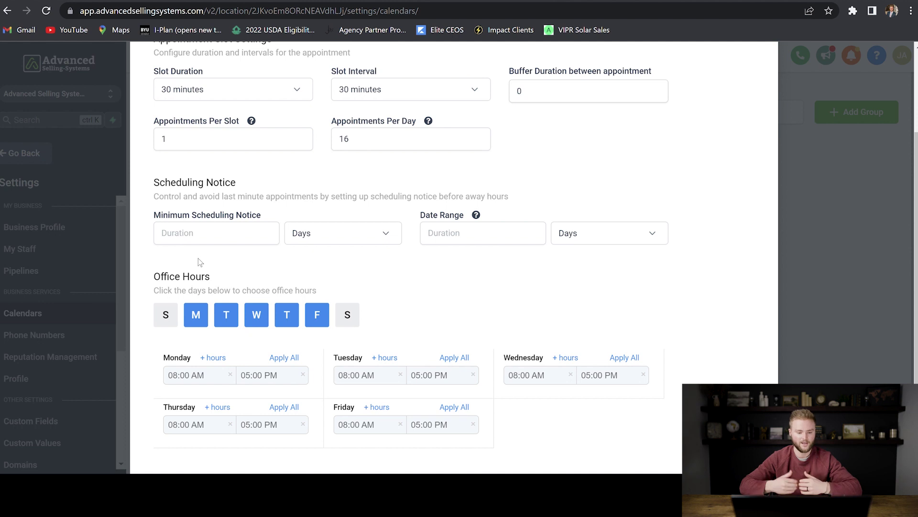
Set minimum scheduling notice to 2 hours and the date range duration to 5 days
left_click(200, 239)
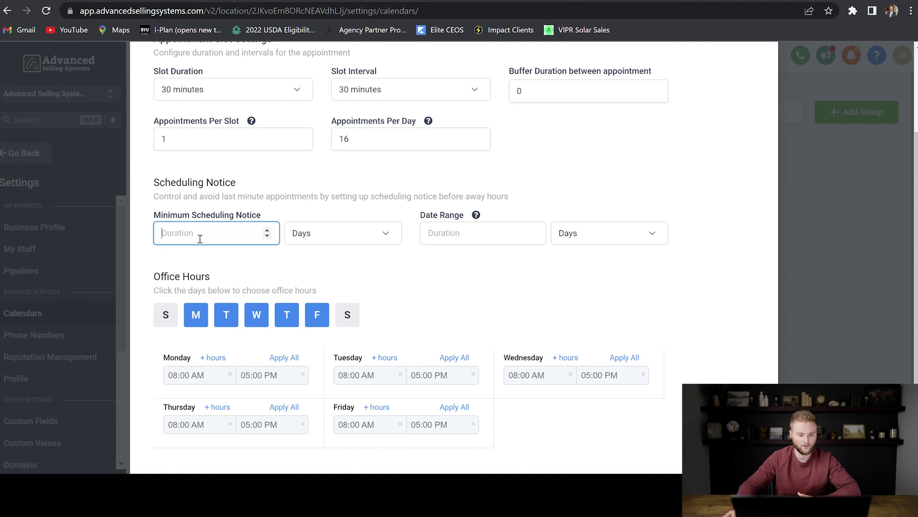
type("2")
left_click(338, 239)
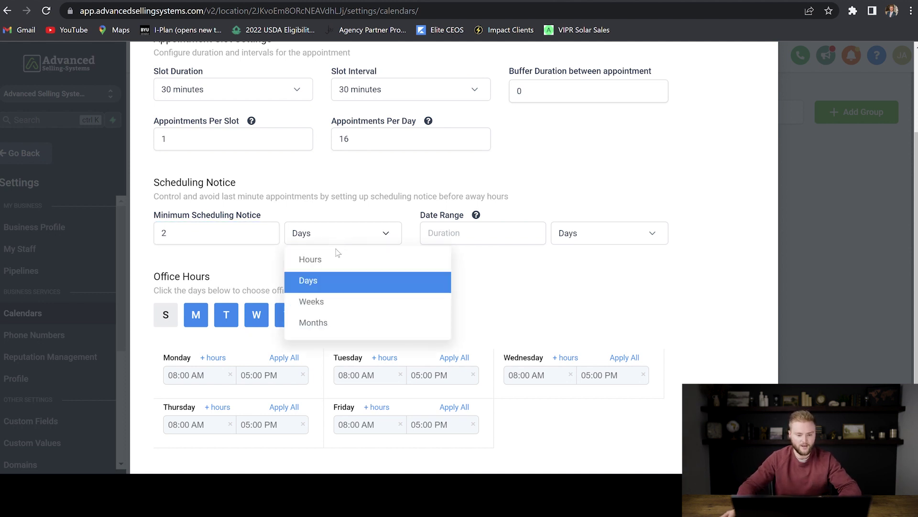
left_click(338, 257)
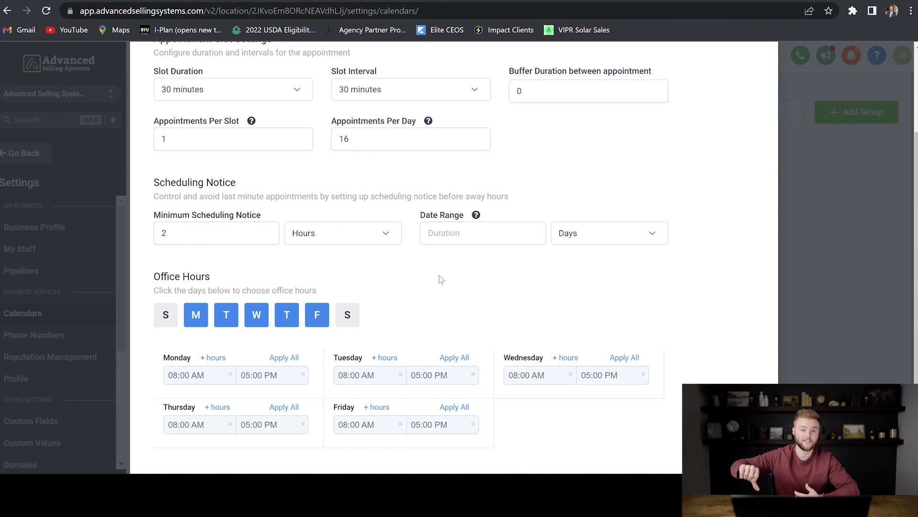
left_click(447, 239)
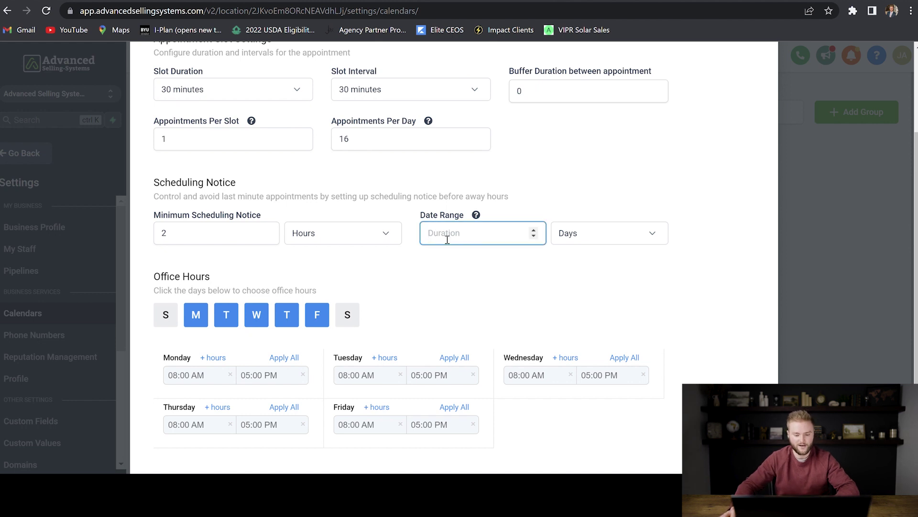
type("5")
scroll(586, 239, "down", 2)
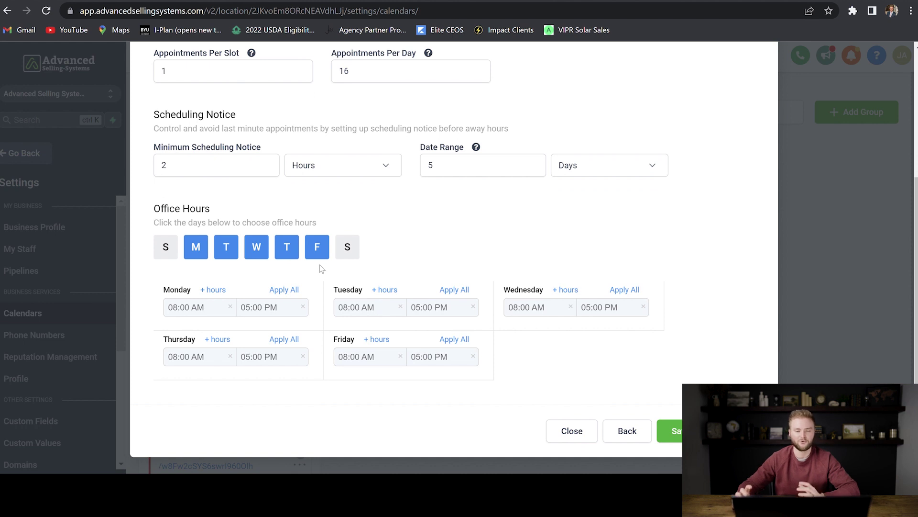
Add Saturday and Sunday to the office hours, then remove them again
left_click(342, 250)
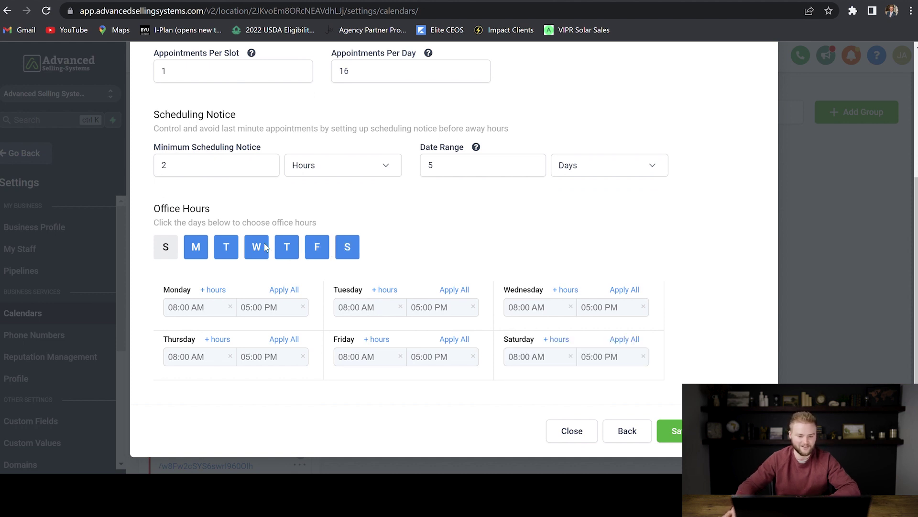
left_click(169, 252)
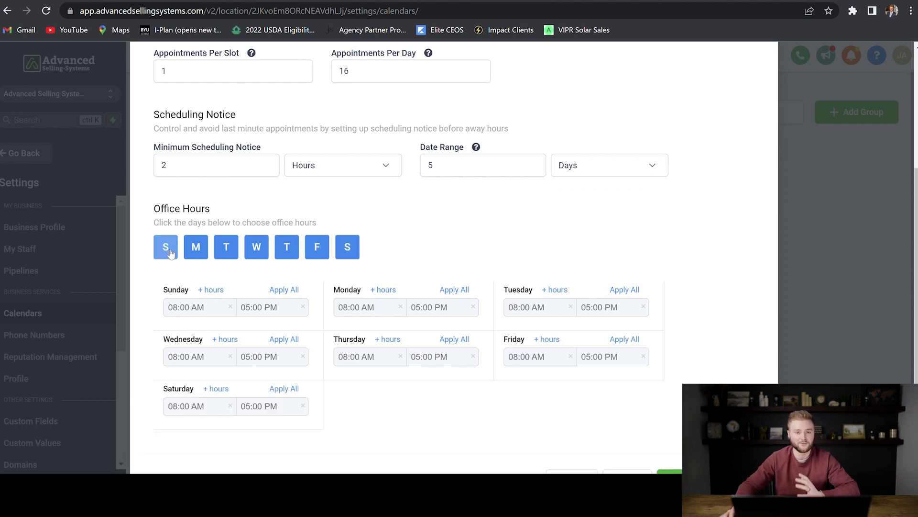
left_click(170, 250)
left_click(346, 246)
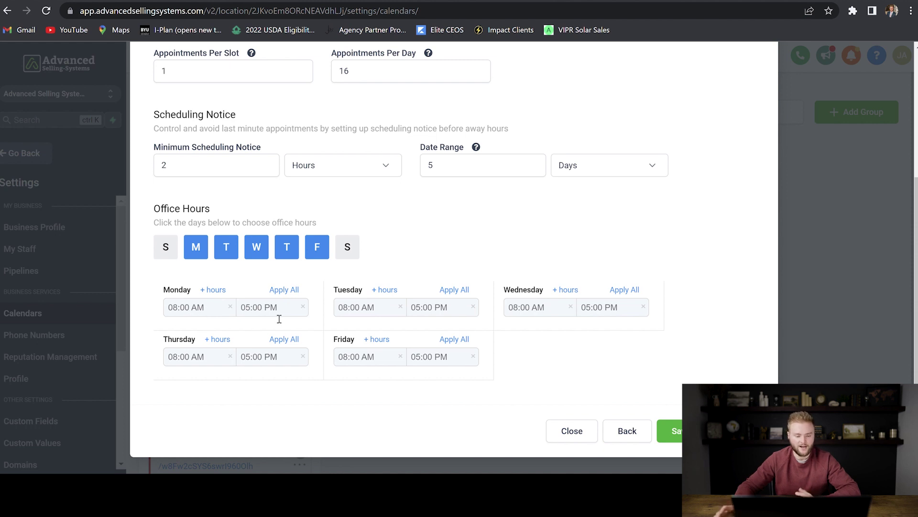
Set Monday to 07:00 AM–07:00 PM and apply it to all weekdays
left_click(188, 311)
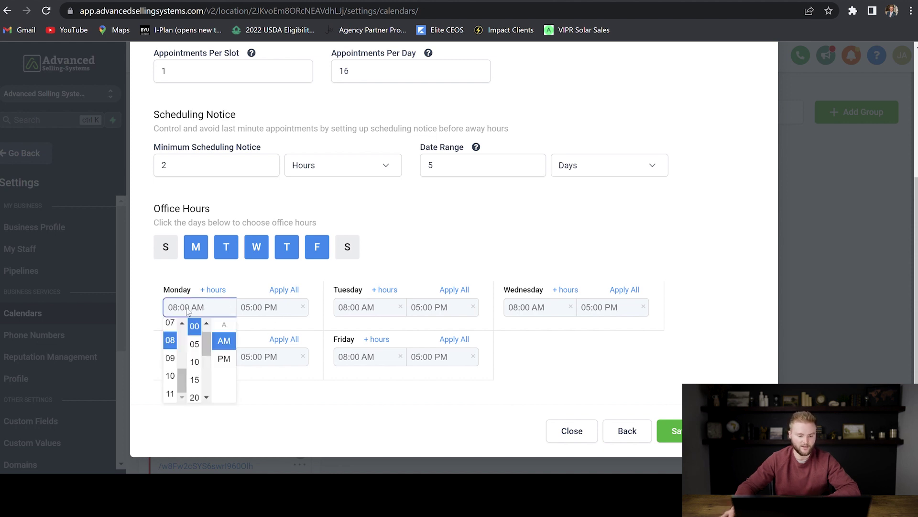
left_click(170, 323)
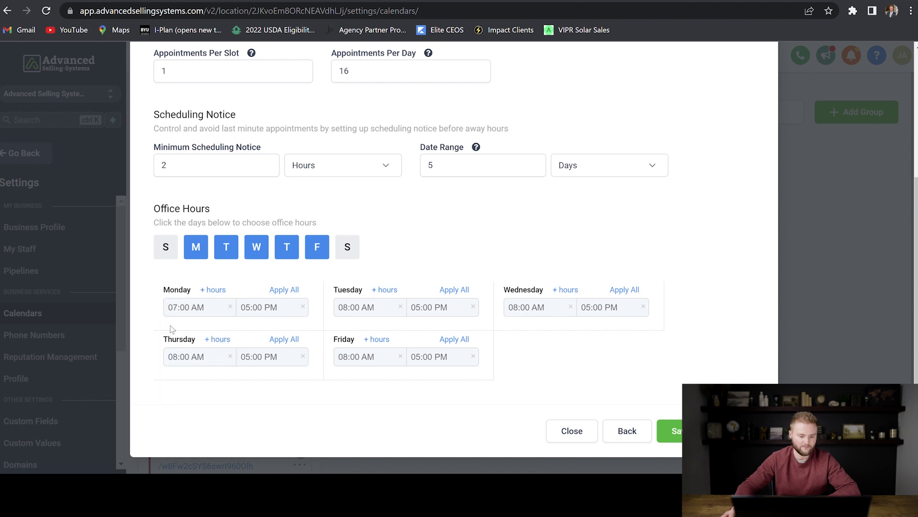
left_click(253, 316)
left_click(242, 362)
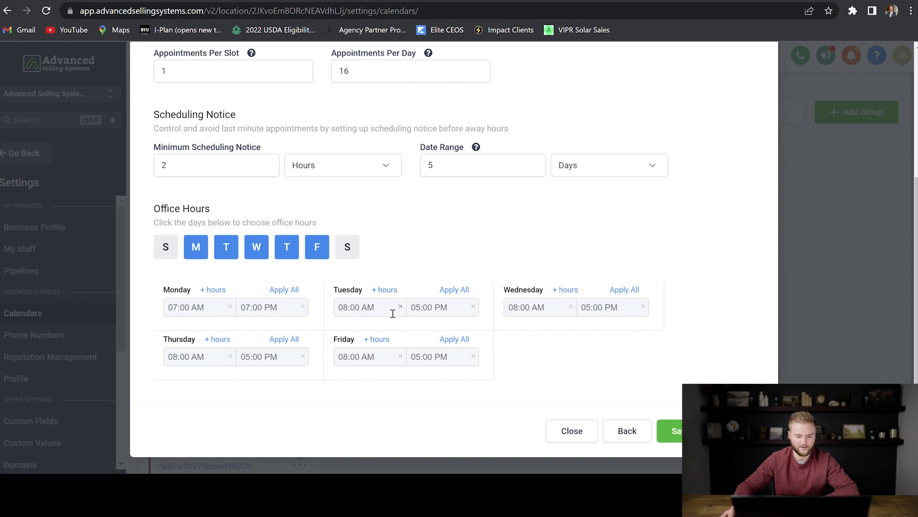
left_click(284, 290)
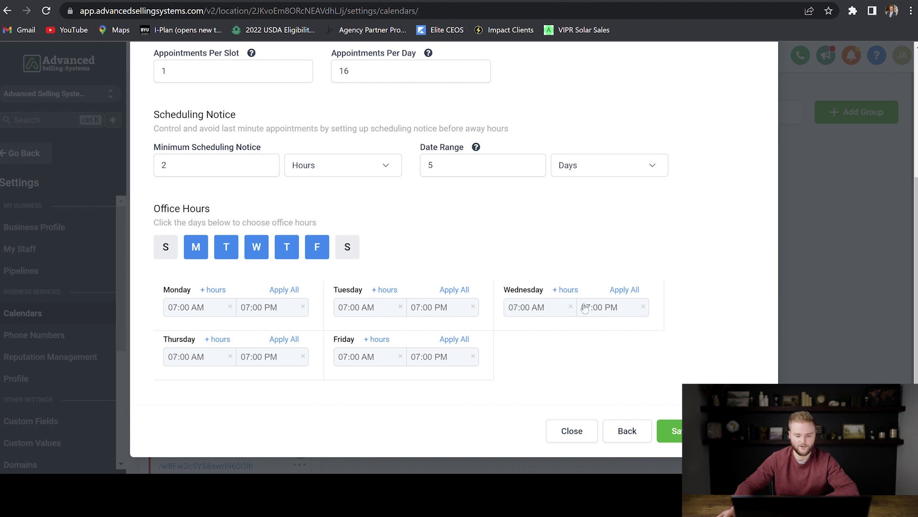
Change Monday back to 08:00 AM–05:00 PM, apply it to every weekday, and save
left_click(205, 308)
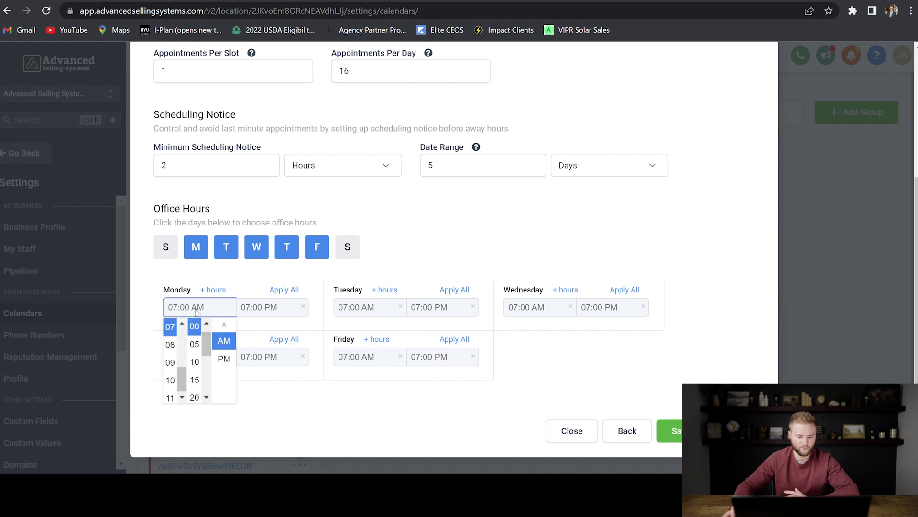
left_click(172, 345)
left_click(237, 320)
left_click(241, 310)
scroll(243, 364, "up", 4)
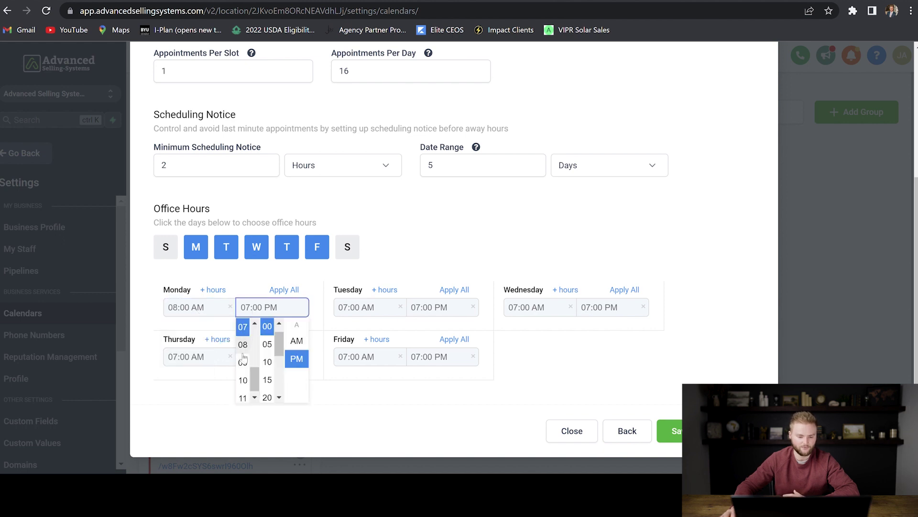
left_click(243, 355)
left_click(268, 300)
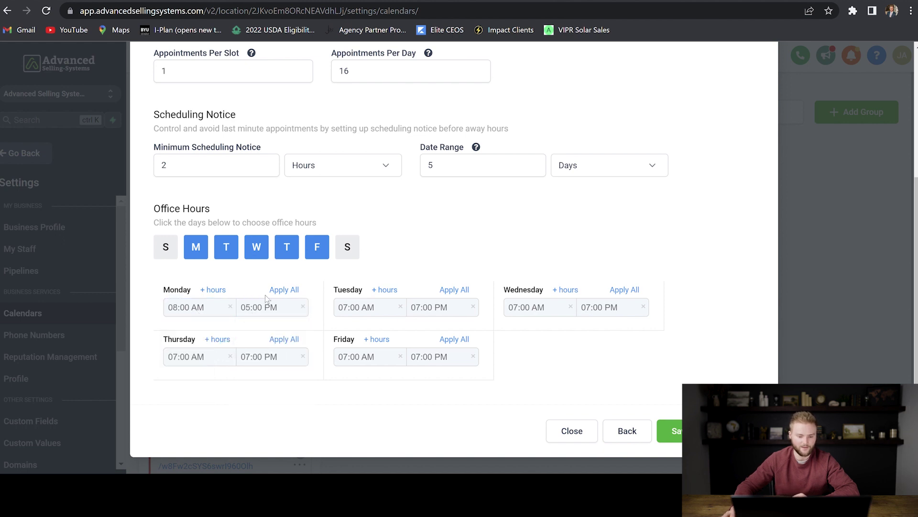
left_click(285, 290)
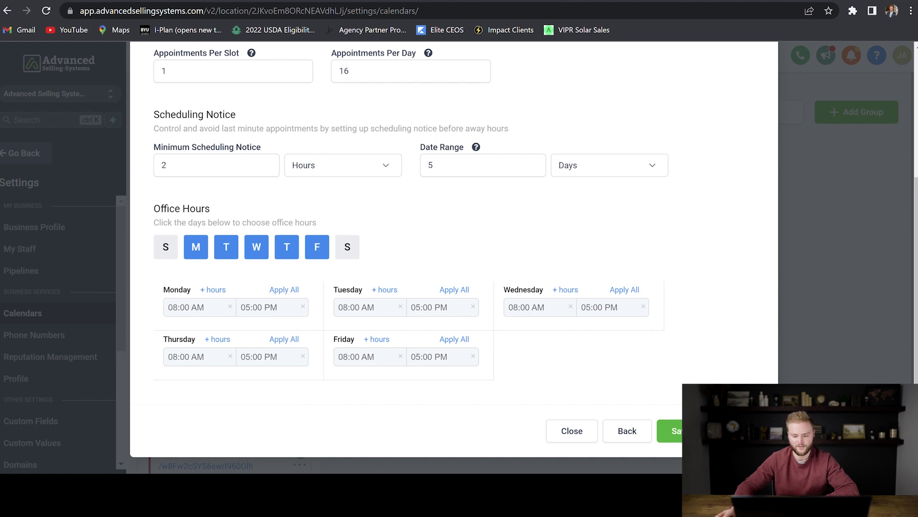
left_click(670, 431)
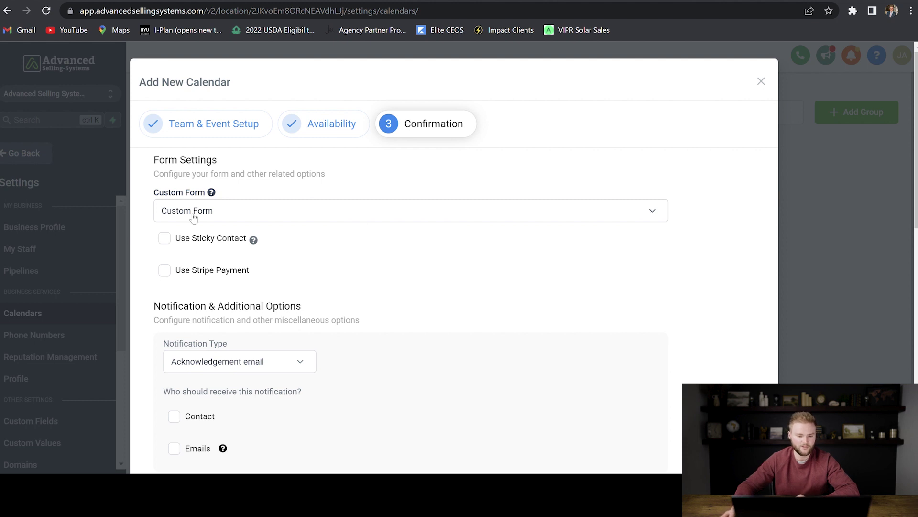
Enable Use Sticky Contact, switching Stripe Payment on and back off
left_click(164, 239)
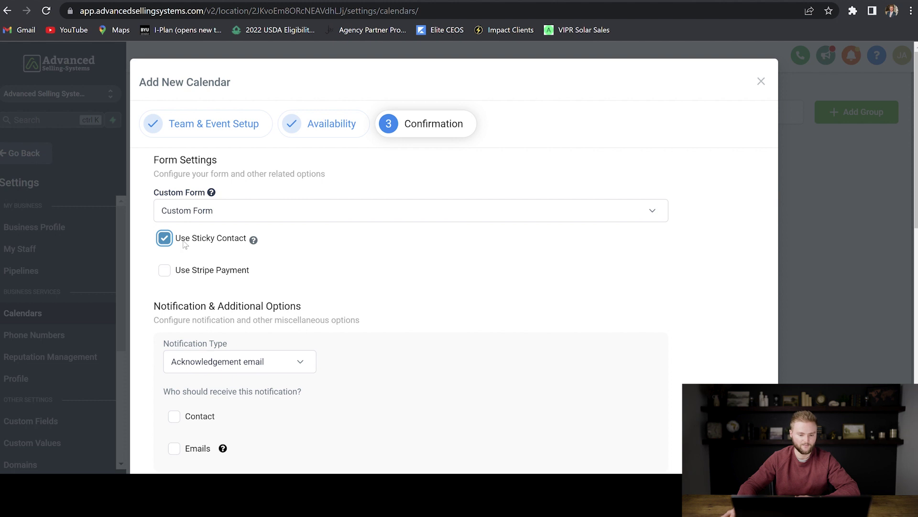
scroll(232, 213, "down", 1)
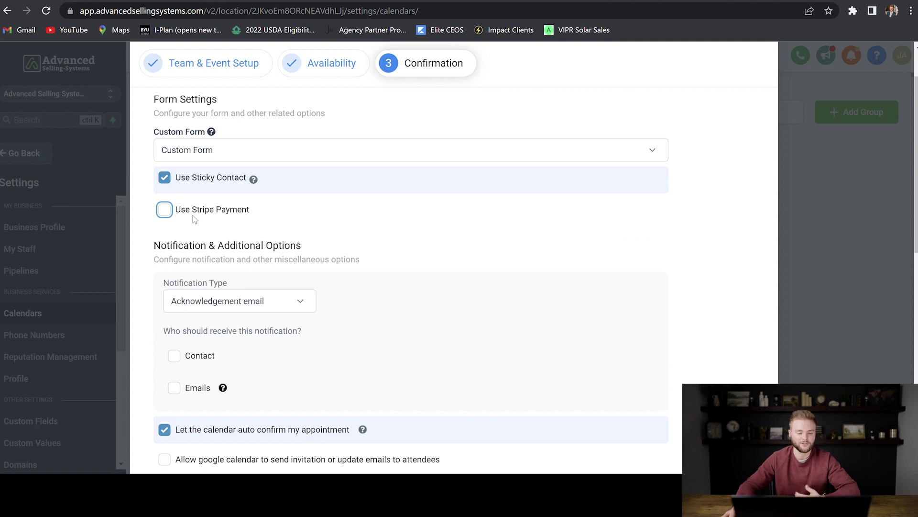
left_click(164, 210)
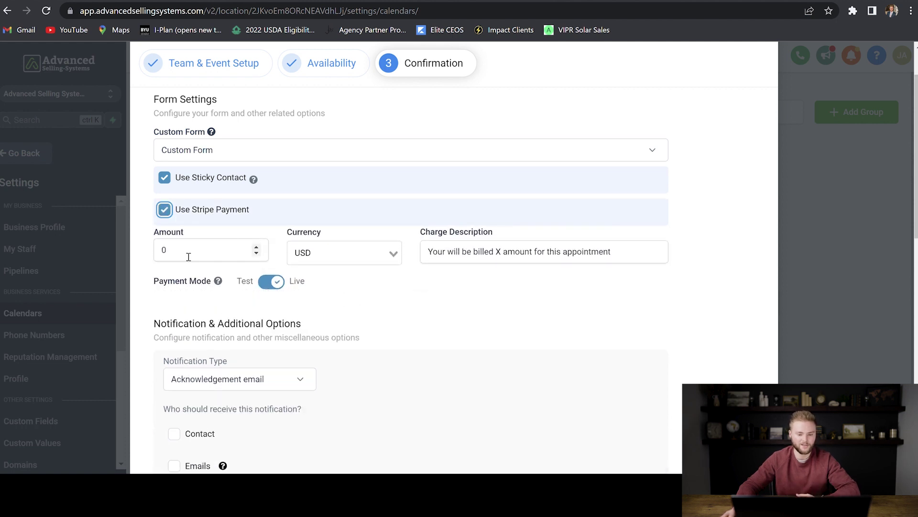
left_click(165, 211)
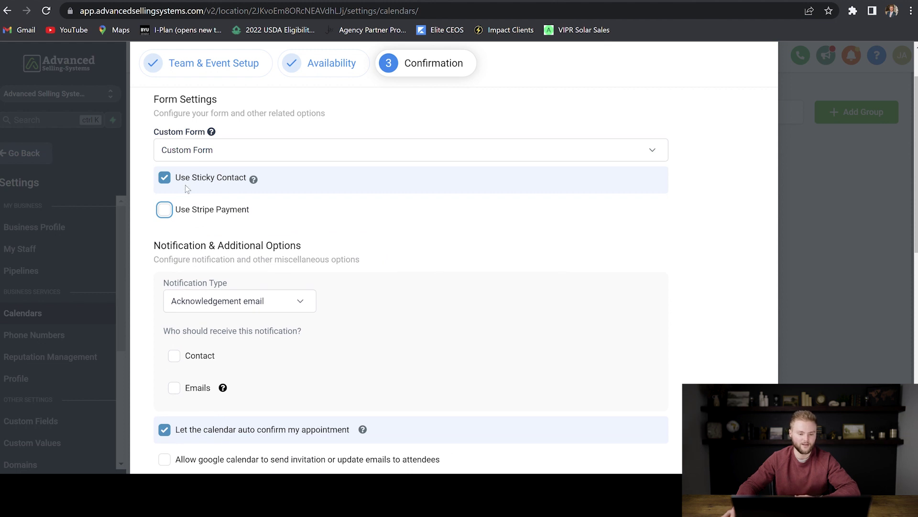
Send acknowledgement emails to the contact and to an entered alert email address
scroll(252, 212, "down", 3)
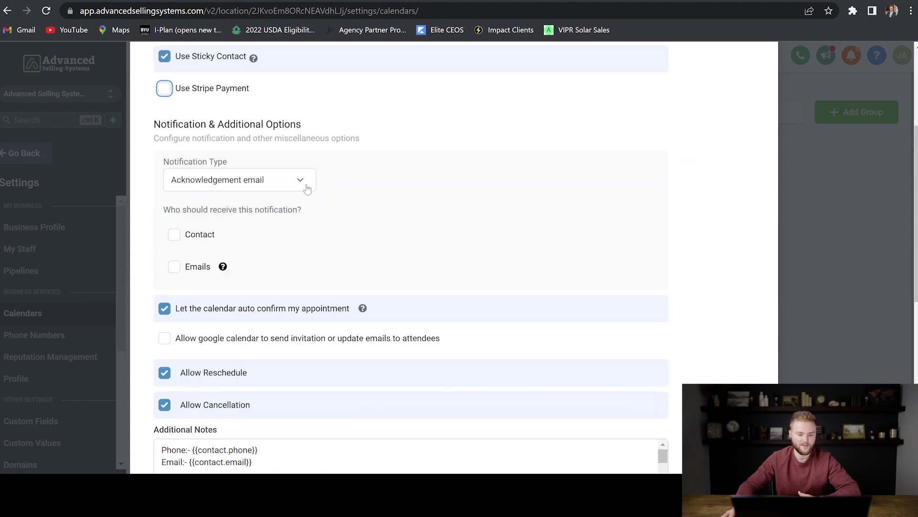
left_click(184, 234)
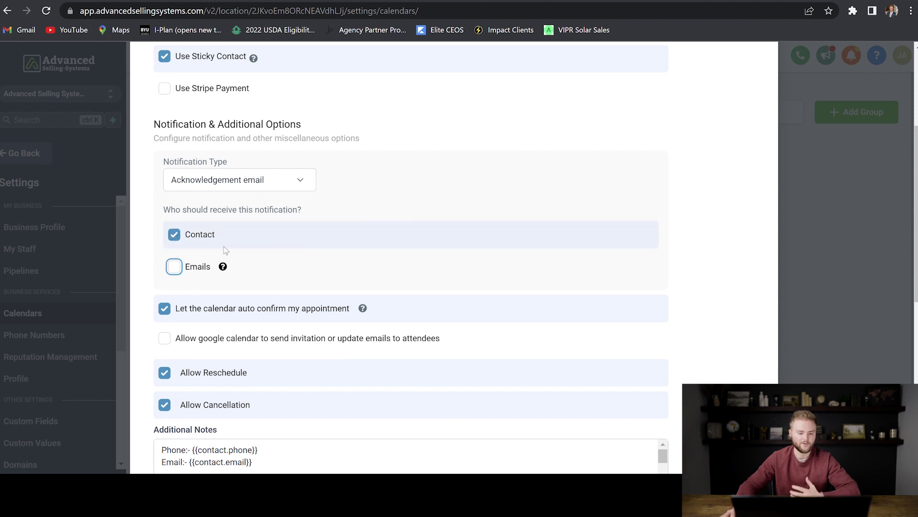
left_click(175, 268)
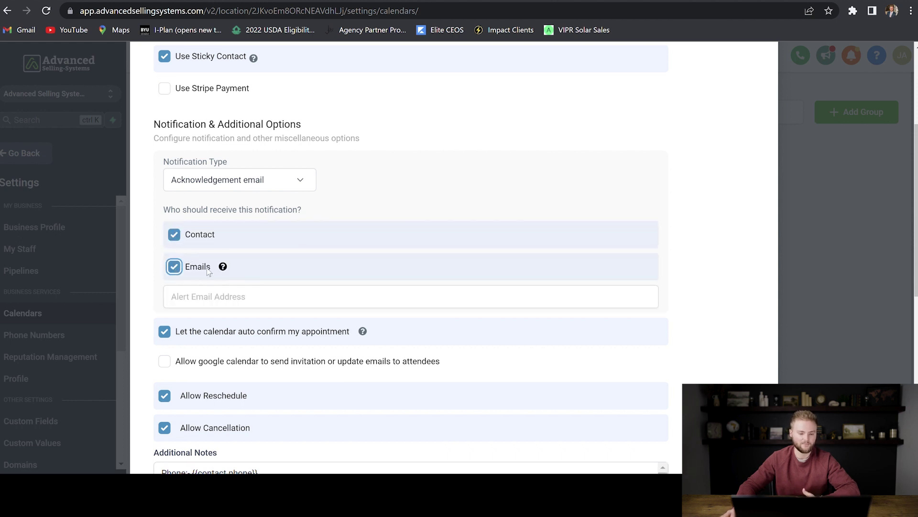
left_click(207, 305)
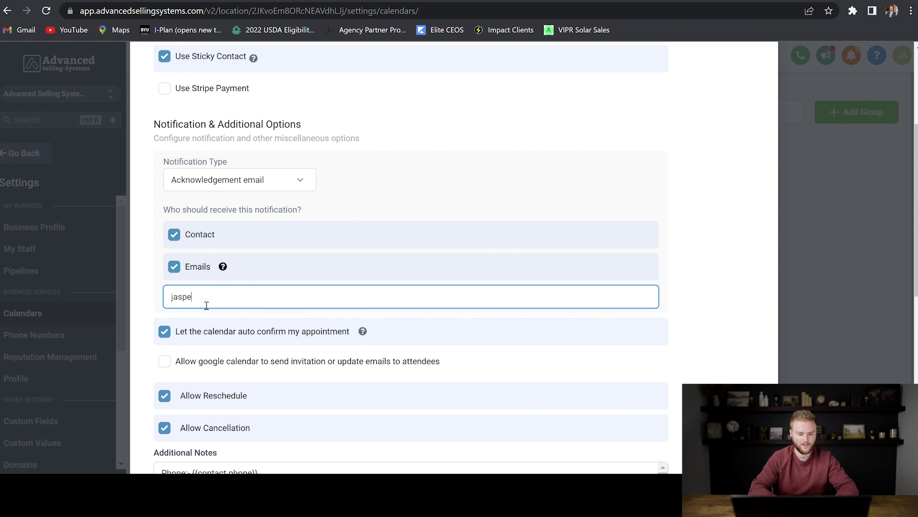
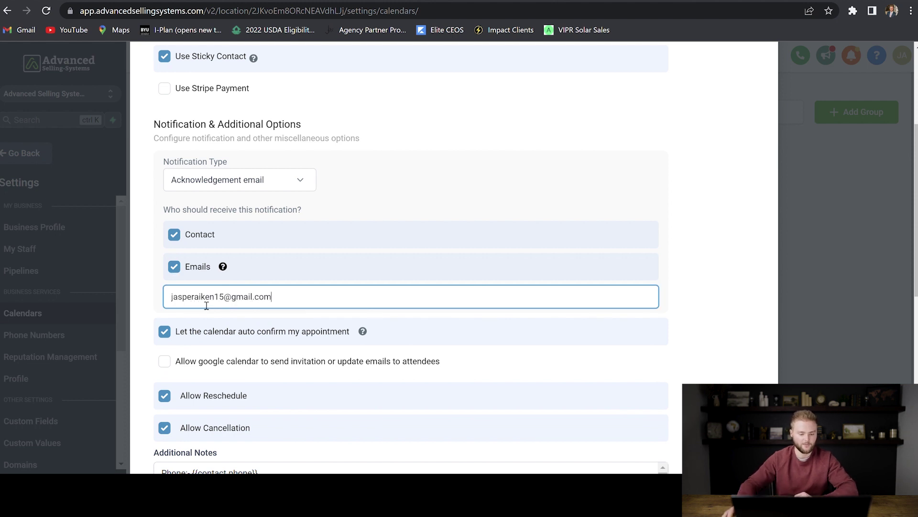
left_click(279, 274)
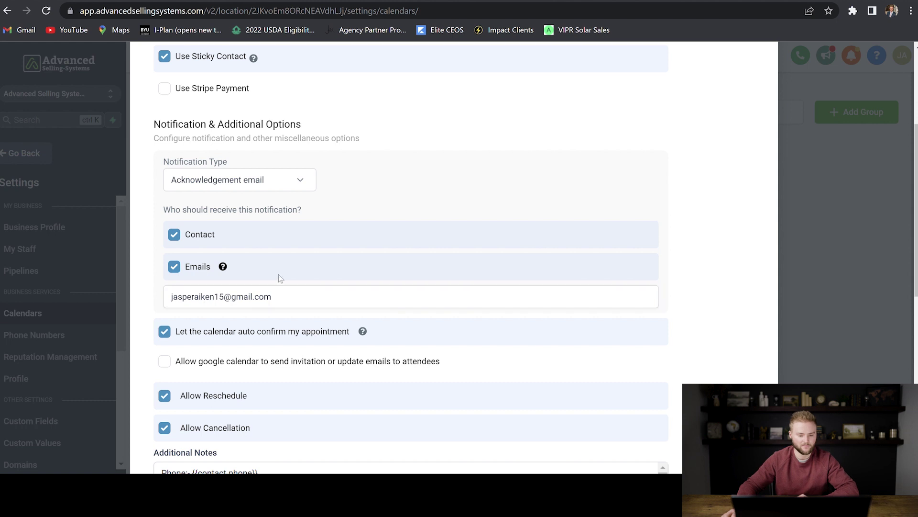
Allow Google Calendar to send invitation and update emails to attendees
scroll(278, 274, "down", 3)
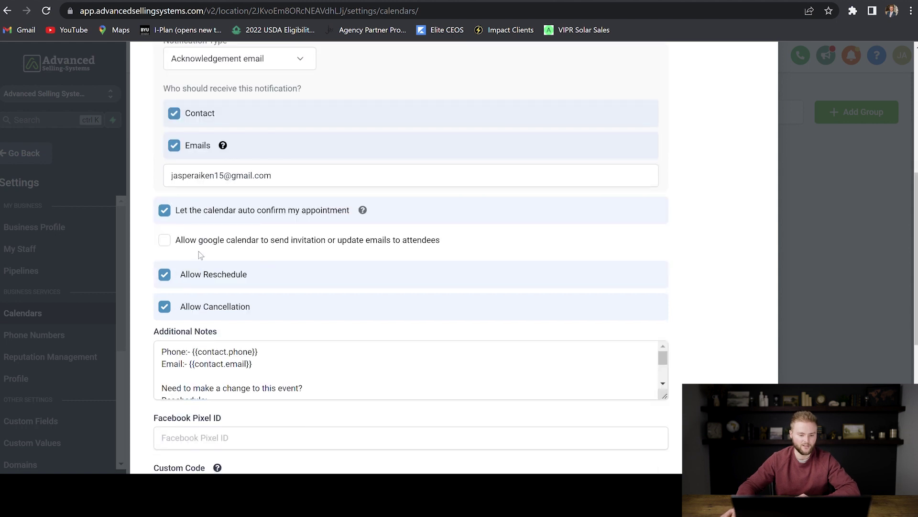
left_click(165, 240)
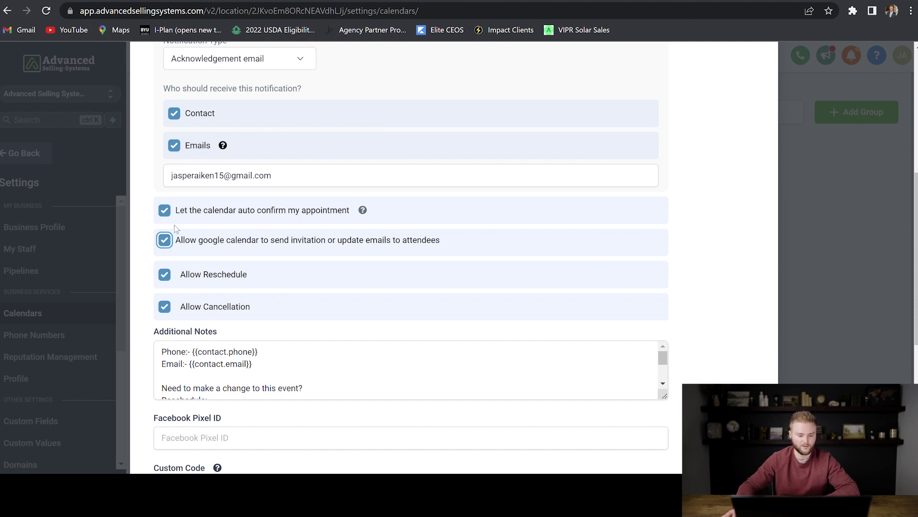
scroll(291, 226, "down", 6)
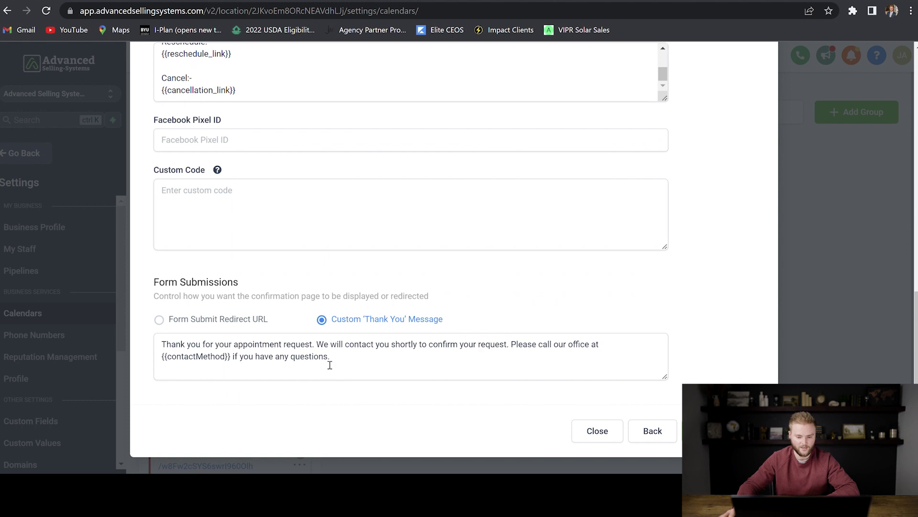
Try the Form Submit Redirect URL option, revert to the custom thank-you message, and save
left_click(355, 363)
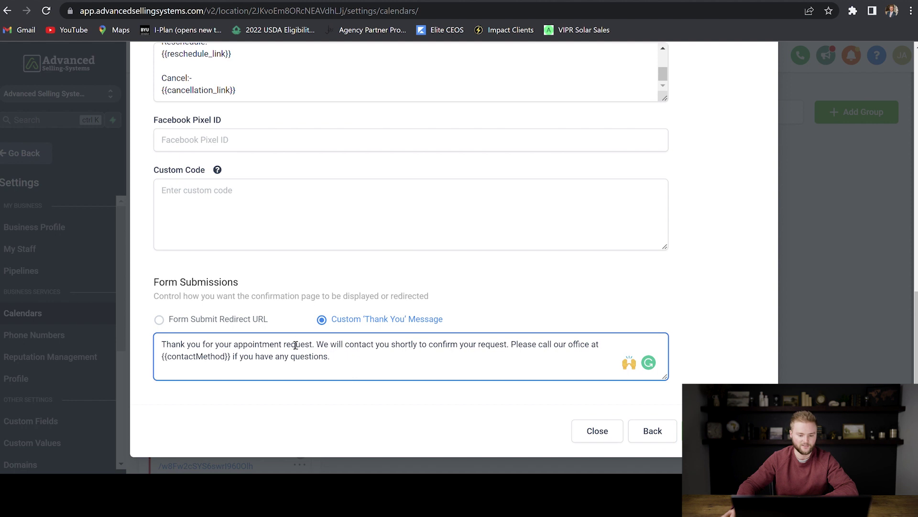
left_click(186, 321)
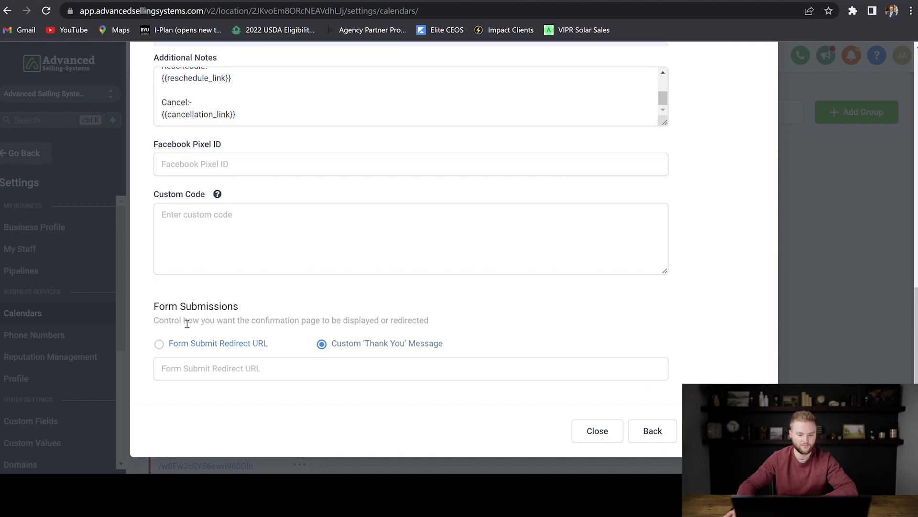
left_click(209, 373)
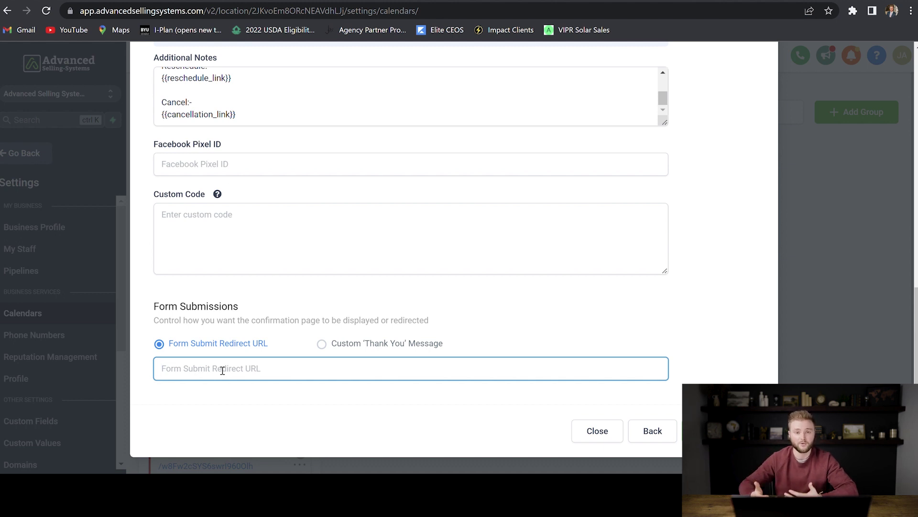
left_click(369, 344)
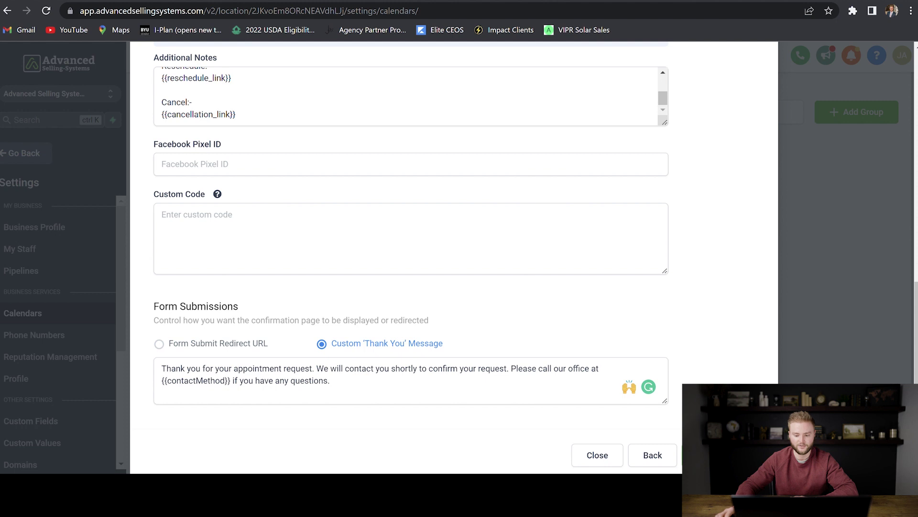
left_click(598, 455)
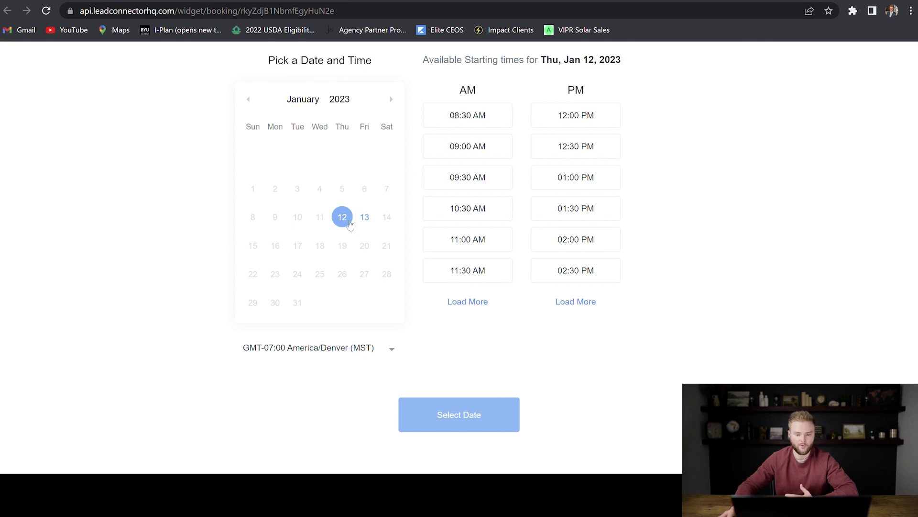
Test-book the 08:30 AM slot on Thu, Jan 12, 2023 through the booking form
left_click(460, 118)
left_click(482, 413)
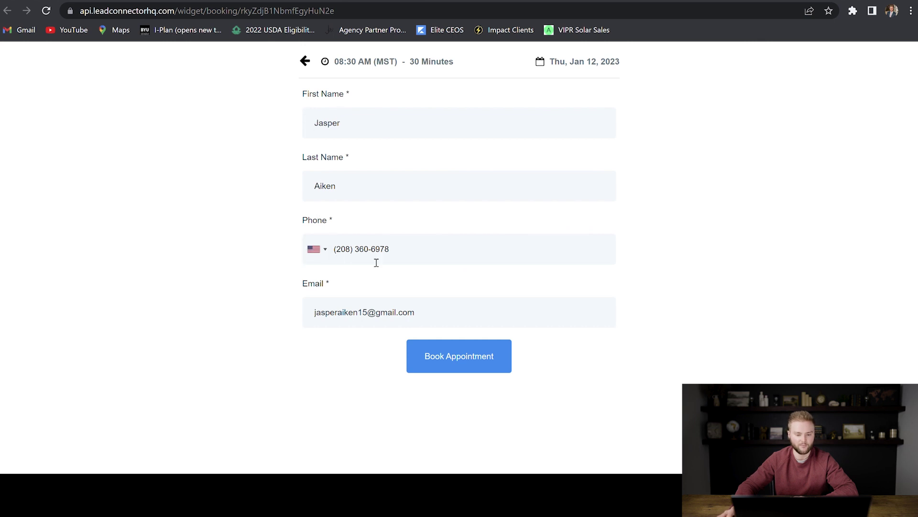
left_click(464, 364)
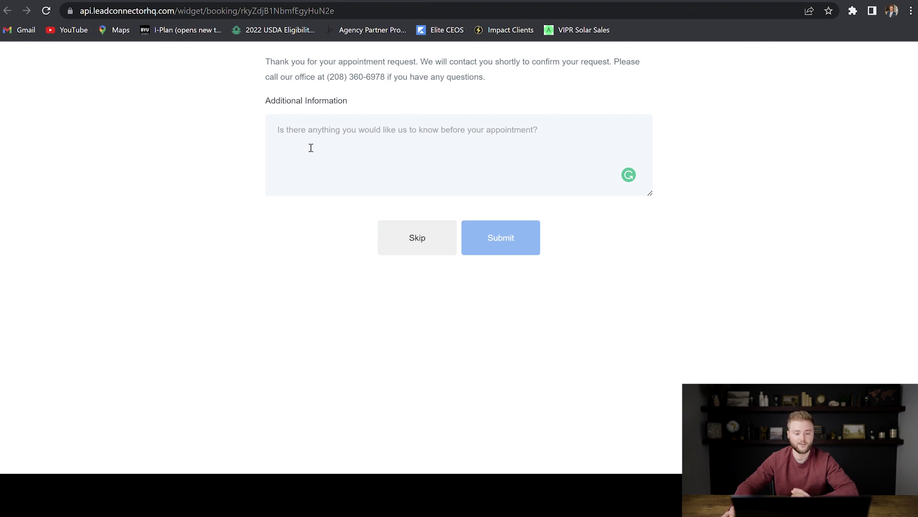
Skip the additional-information question to confirm the 08:30 AM booking and reach the calendar-add options
left_click(409, 237)
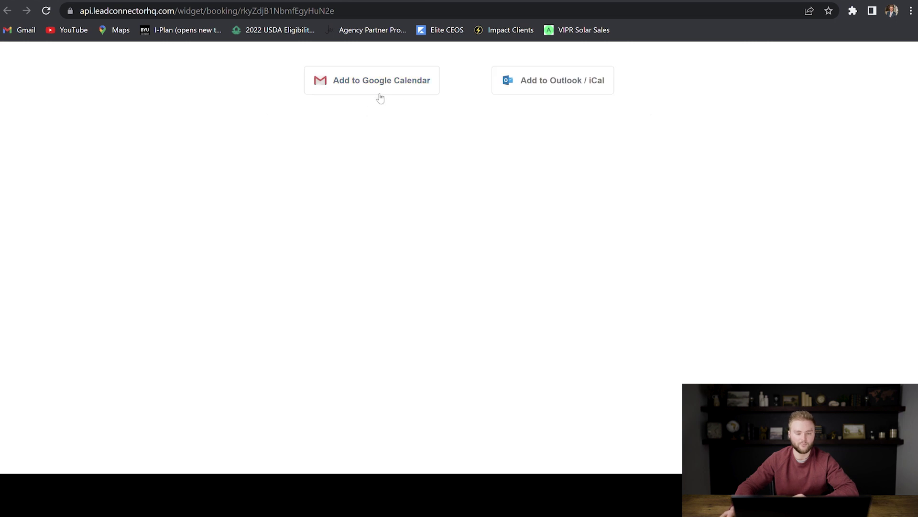